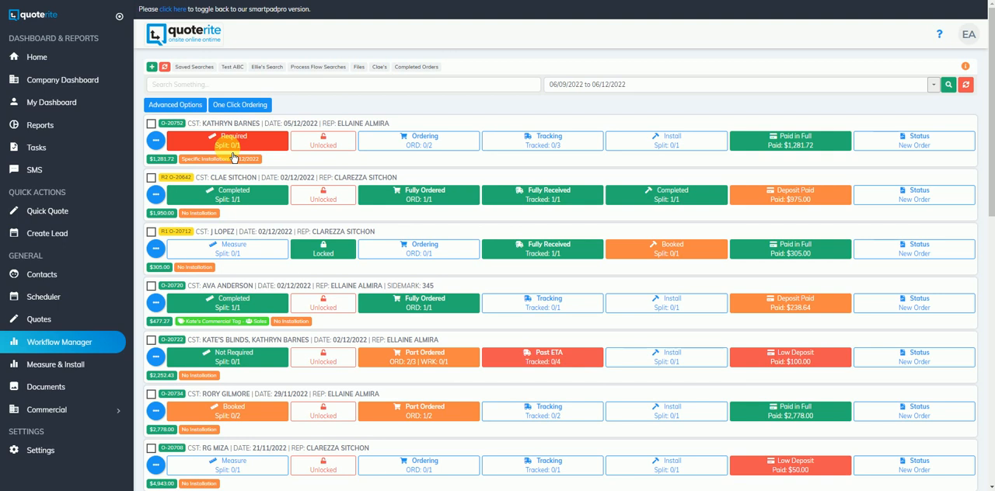
Step: Set the first order's split measure status to Send to Scheduler, with the order's own rep as the employee
{"action": "left_click", "coordinate": [233, 156]}
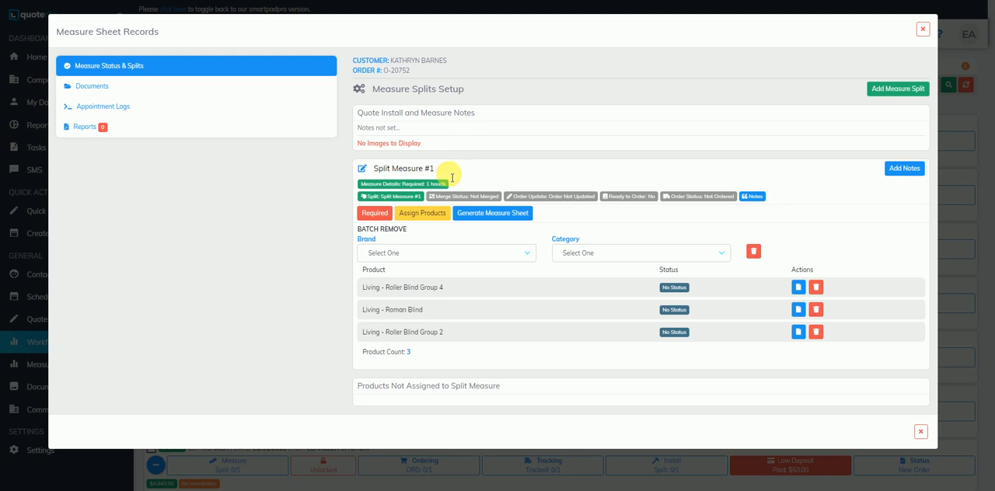
{"action": "left_click", "coordinate": [371, 217]}
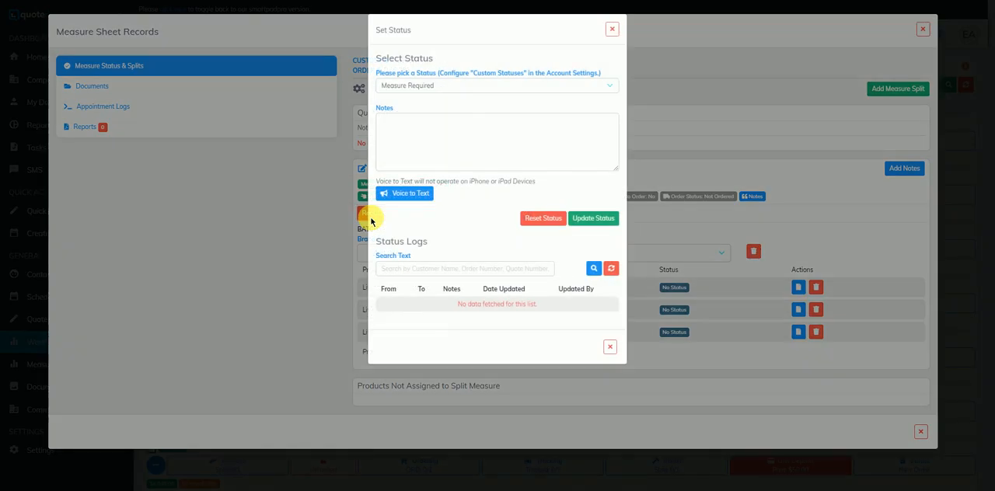
{"action": "left_click", "coordinate": [503, 85]}
{"action": "left_click", "coordinate": [445, 115]}
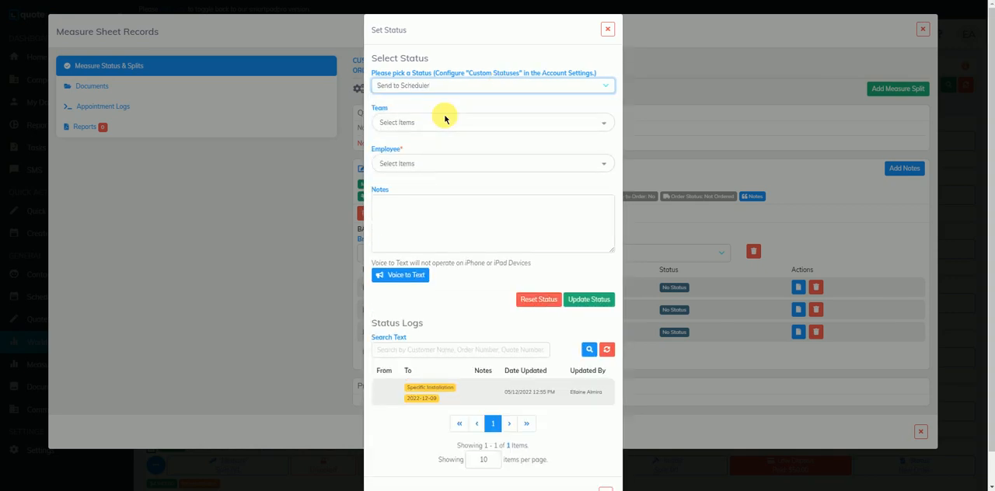
{"action": "left_click", "coordinate": [430, 164]}
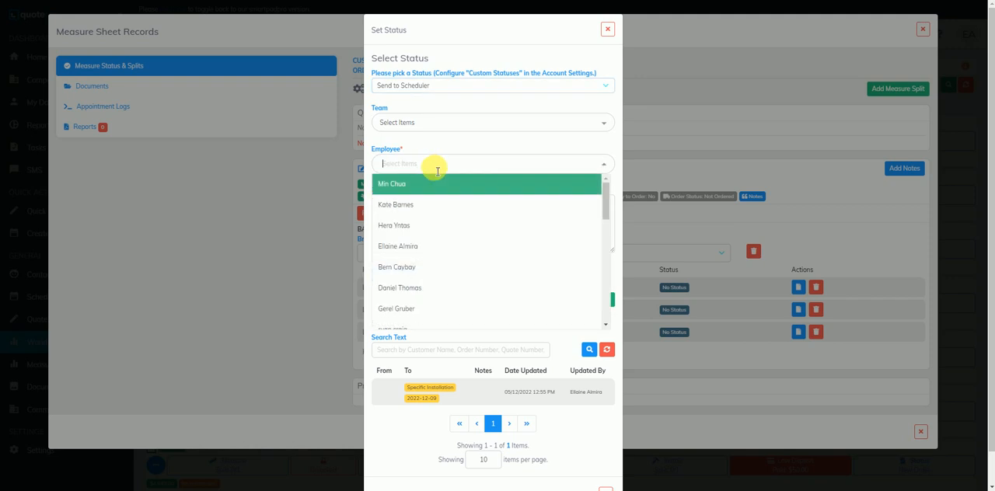
{"action": "left_click", "coordinate": [420, 247]}
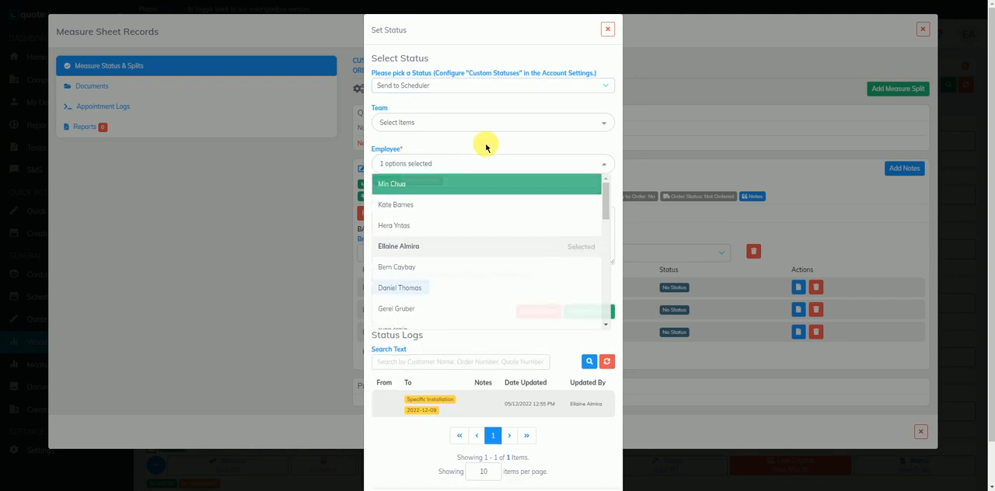
{"action": "left_click", "coordinate": [486, 147]}
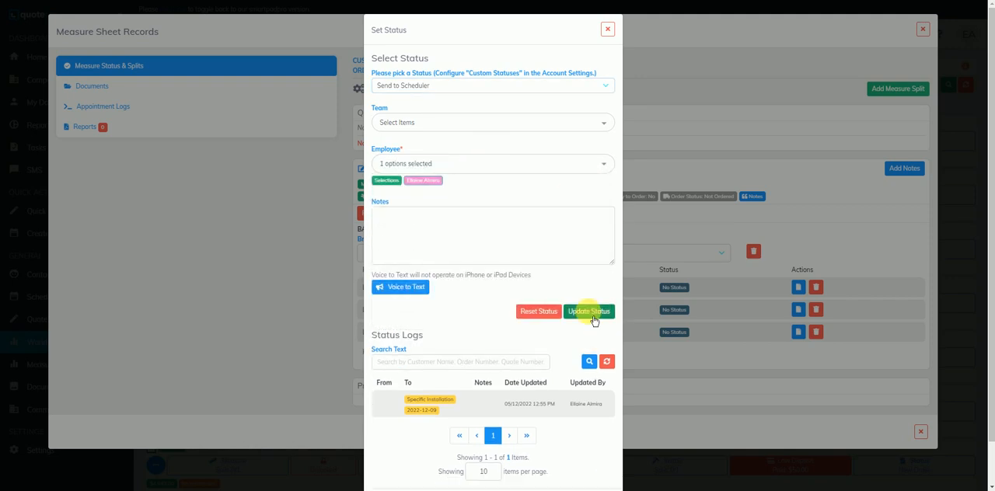
{"action": "left_click", "coordinate": [591, 314]}
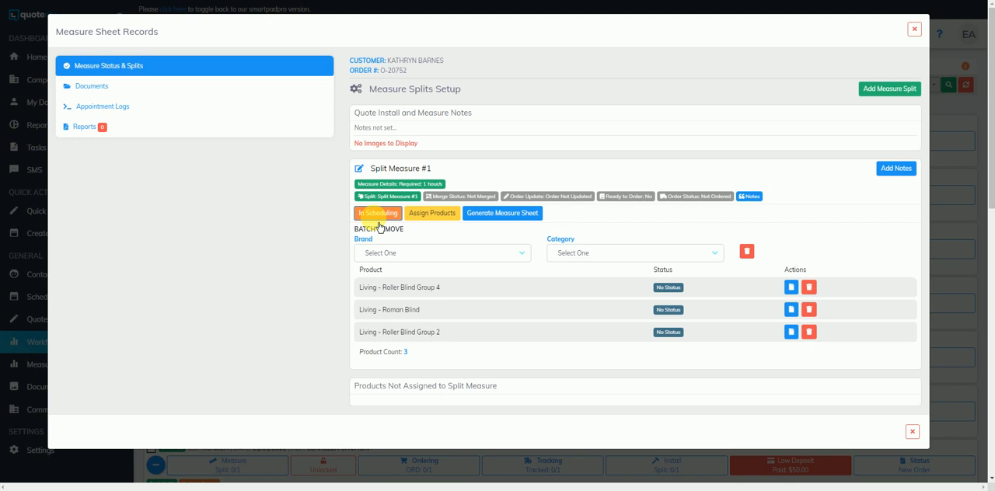
{"action": "left_click", "coordinate": [914, 29]}
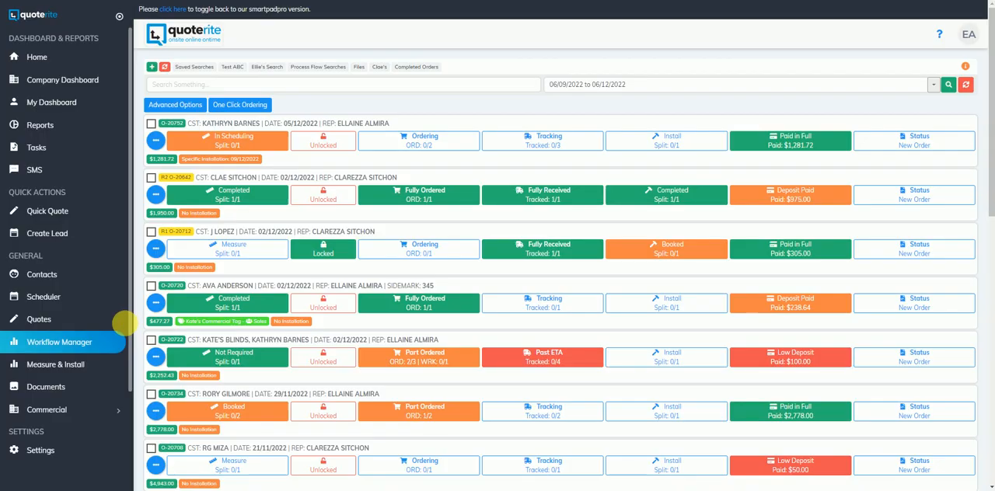
Step: Open the Scheduler and expand its list of unscheduled jobs
{"action": "left_click", "coordinate": [67, 301]}
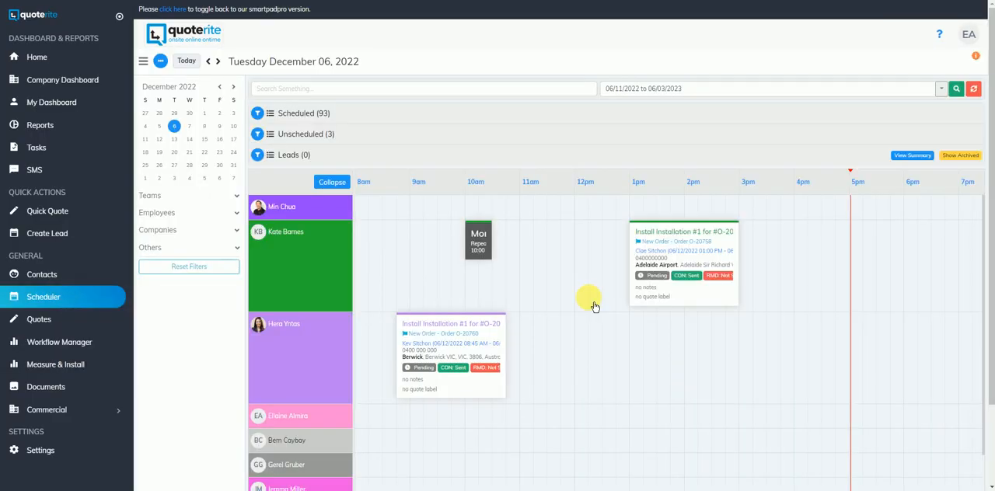
{"action": "left_click", "coordinate": [349, 144]}
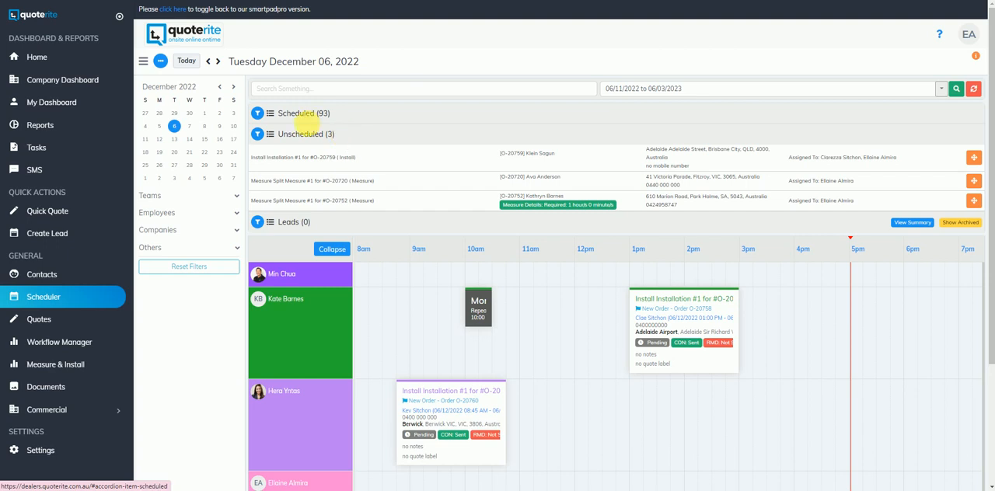
{"action": "left_click", "coordinate": [342, 200]}
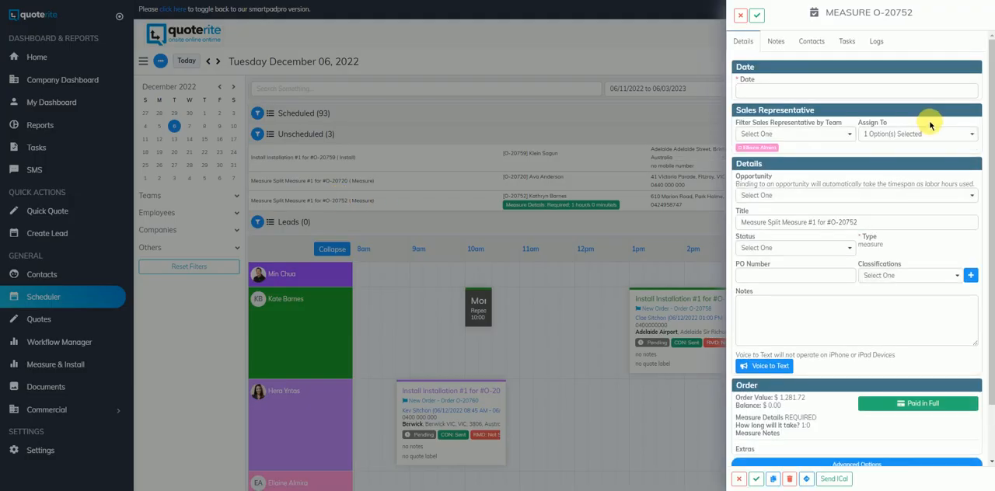
{"action": "left_click", "coordinate": [808, 91]}
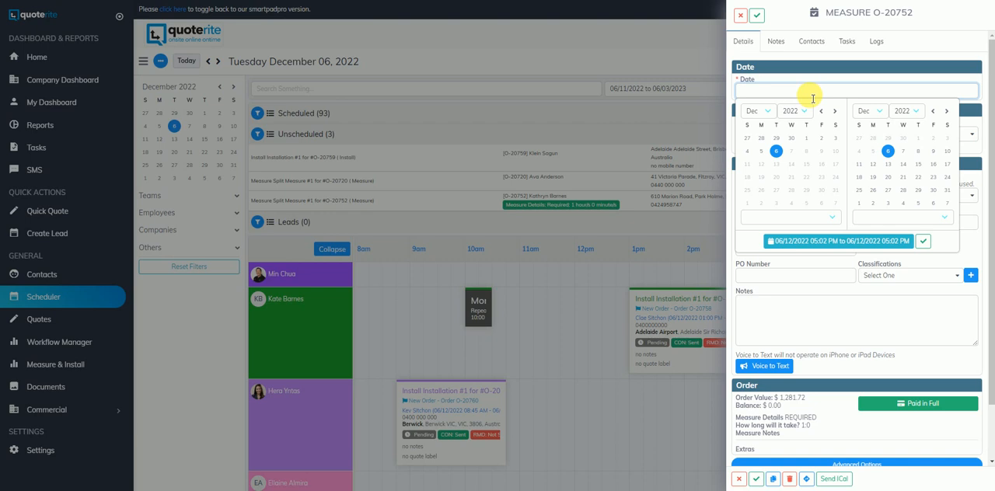
{"action": "left_click", "coordinate": [741, 14]}
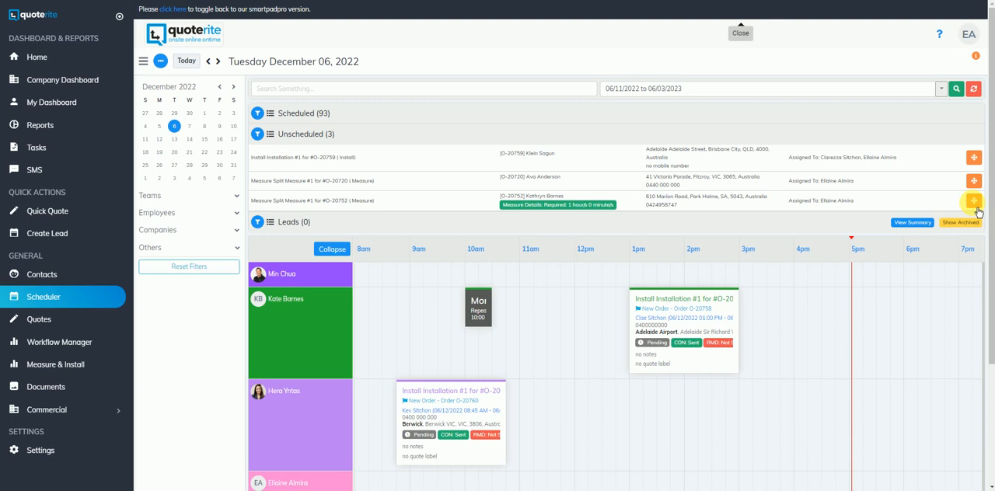
Step: Schedule the last unscheduled measure job at 6 PM on December 6, 2022 for its assigned employee, and check the scheduled jobs list
{"action": "left_click_drag", "start_coordinate": [975, 206], "coordinate": [974, 317]}
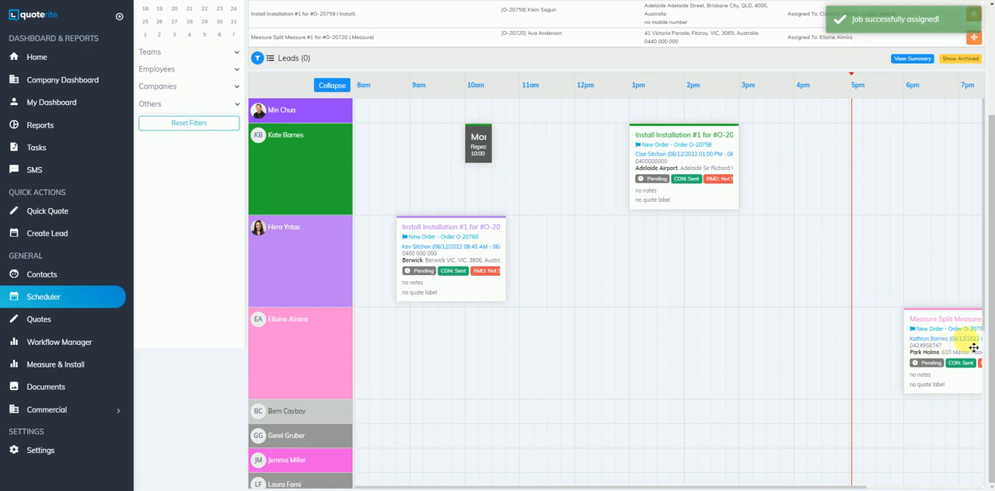
{"action": "scroll", "coordinate": [548, 299], "scroll_direction": "up", "scroll_amount": 3}
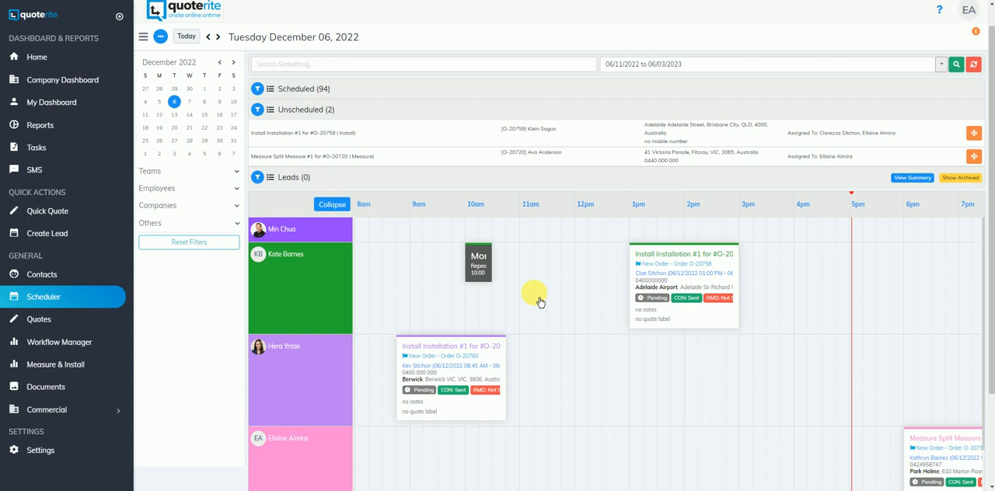
{"action": "left_click", "coordinate": [351, 116]}
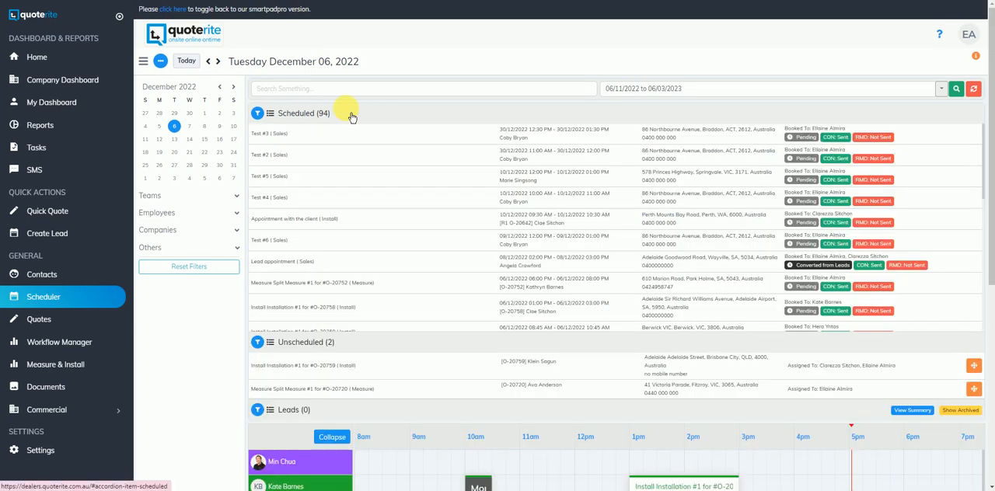
{"action": "left_click", "coordinate": [385, 122]}
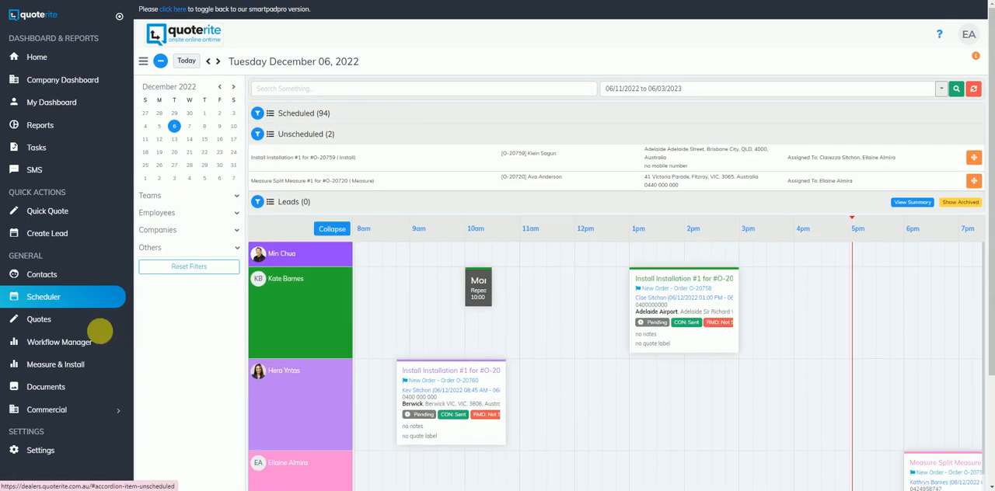
Step: Return to the Workflow Manager and set the first order's booked split measure status to Completed
{"action": "left_click", "coordinate": [94, 346]}
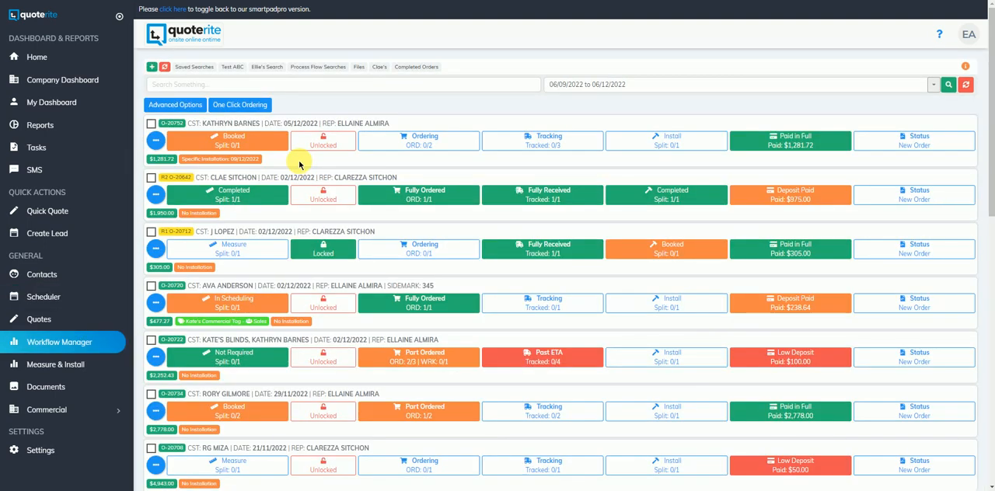
{"action": "left_click", "coordinate": [241, 154]}
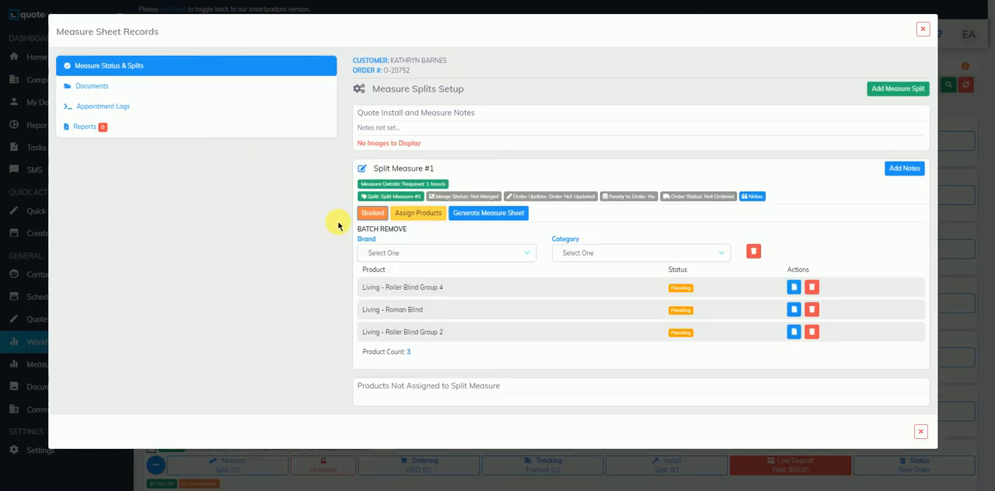
{"action": "left_click", "coordinate": [380, 219]}
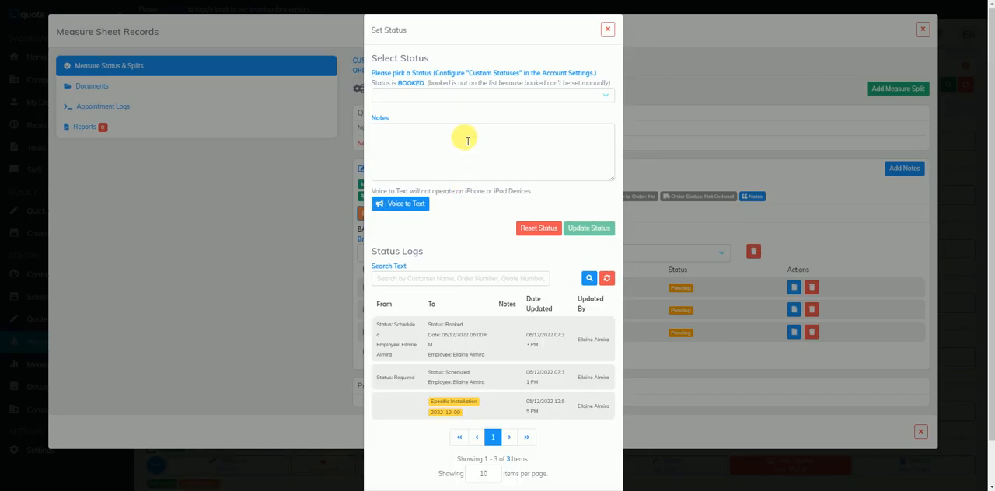
{"action": "left_click", "coordinate": [462, 95]}
{"action": "left_click", "coordinate": [426, 149]}
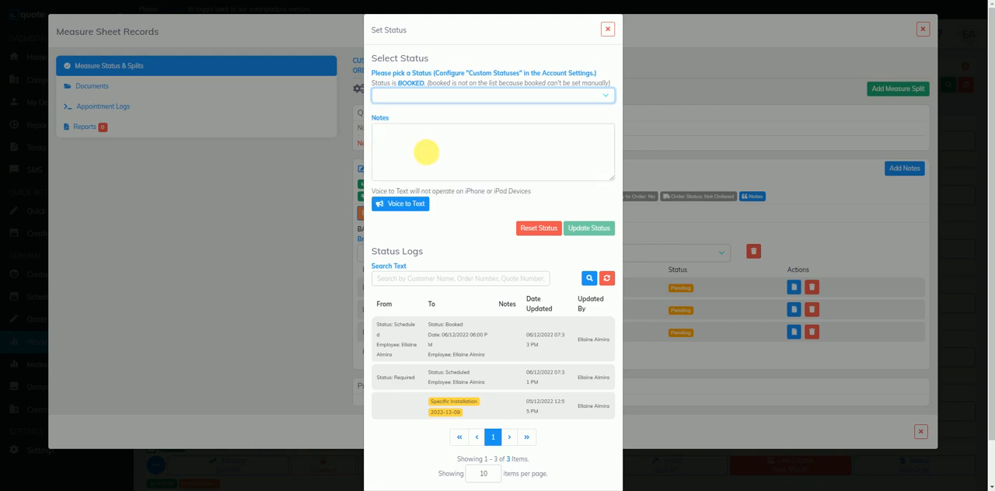
{"action": "left_click", "coordinate": [589, 221]}
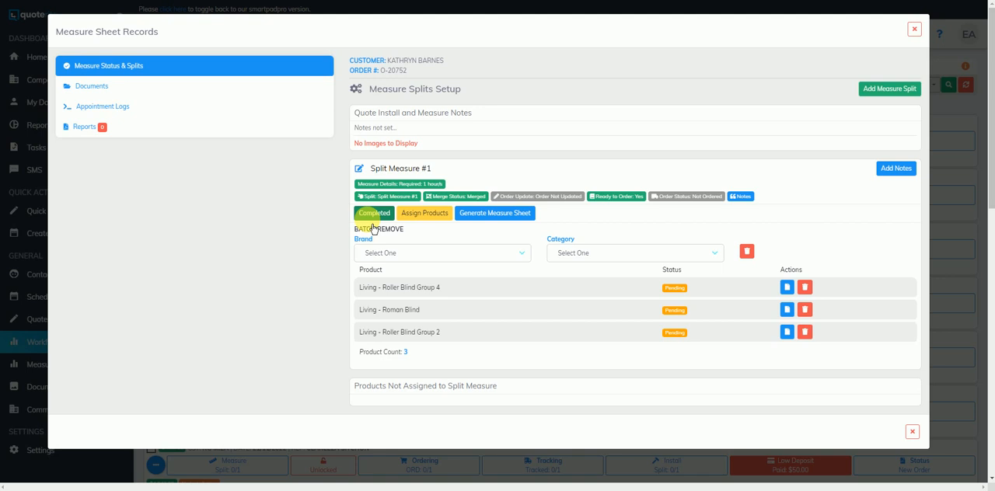
{"action": "left_click", "coordinate": [914, 29]}
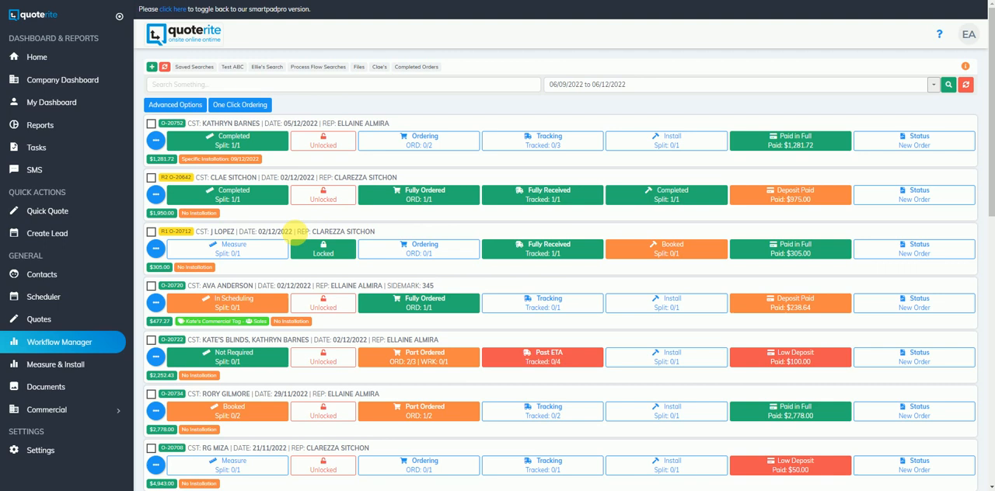
Step: Set the third order's split measure status to Not Required
{"action": "left_click", "coordinate": [233, 262]}
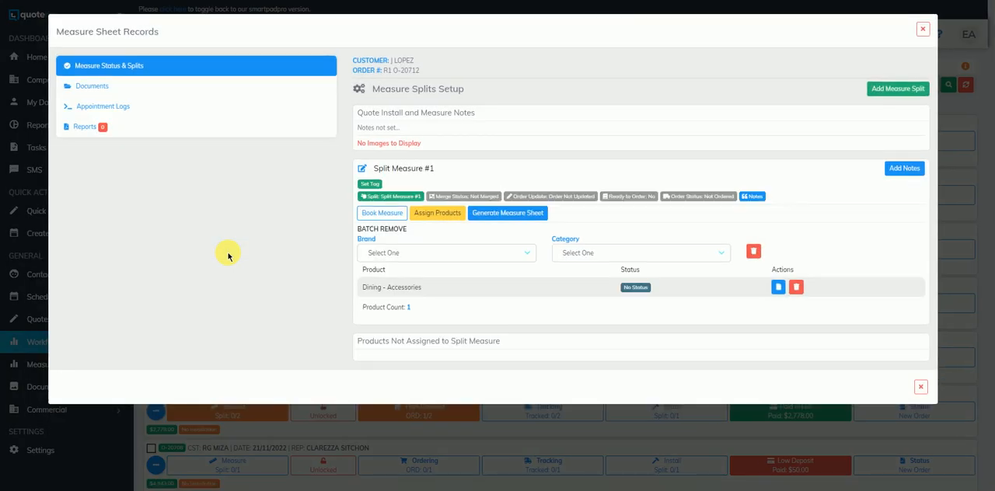
{"action": "left_click", "coordinate": [380, 218]}
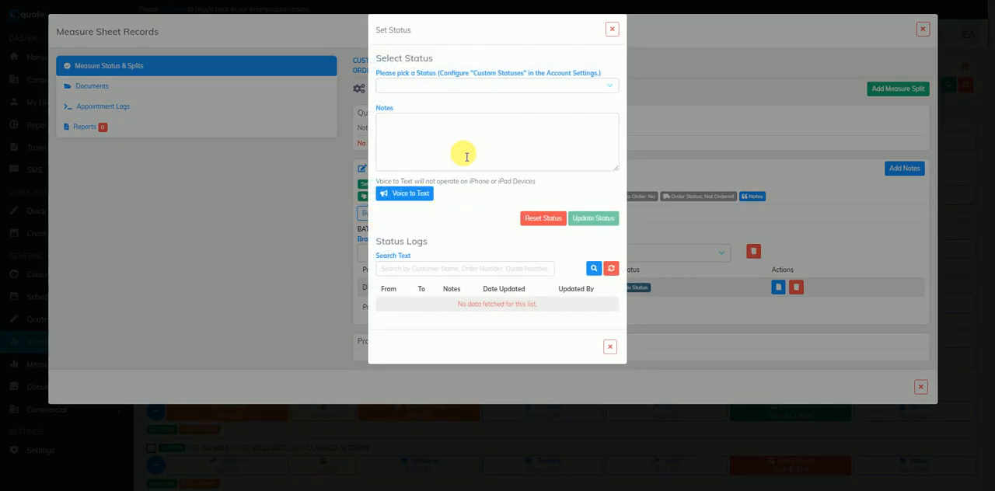
{"action": "left_click", "coordinate": [462, 85]}
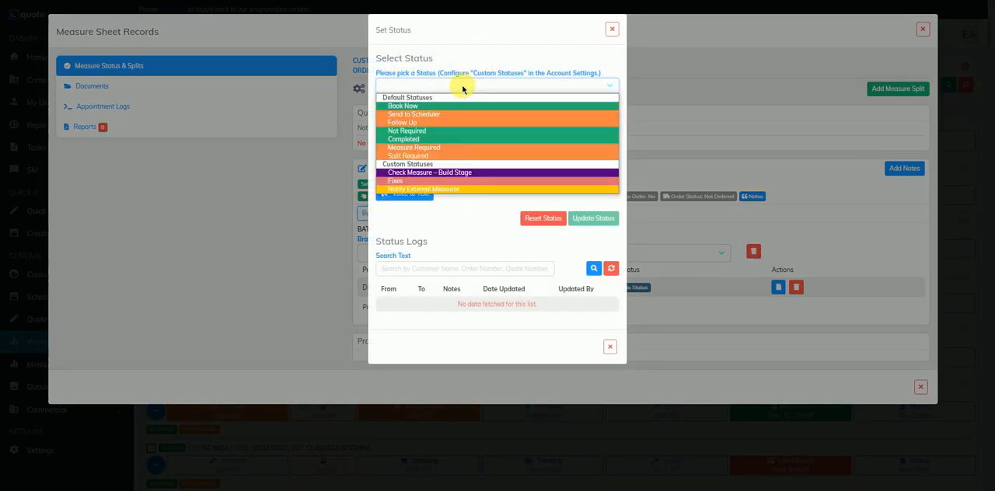
{"action": "left_click", "coordinate": [430, 132]}
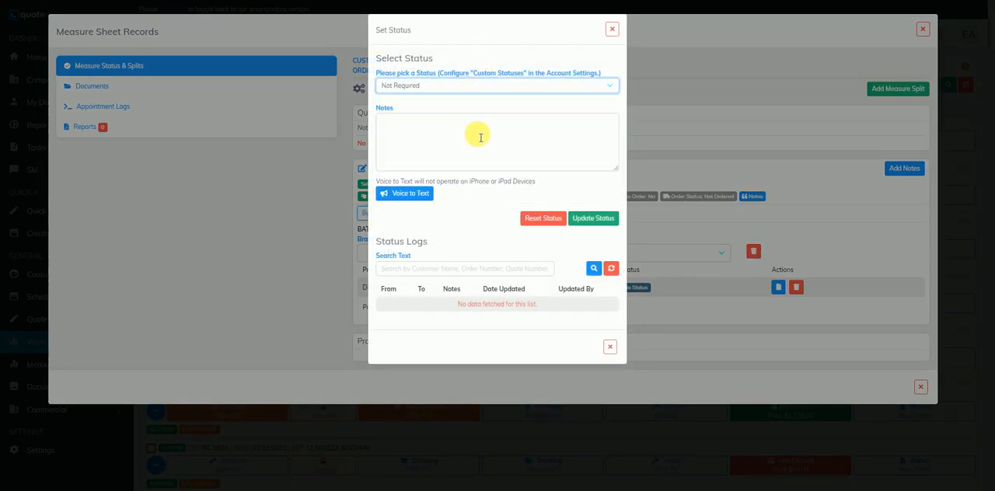
{"action": "left_click", "coordinate": [587, 224]}
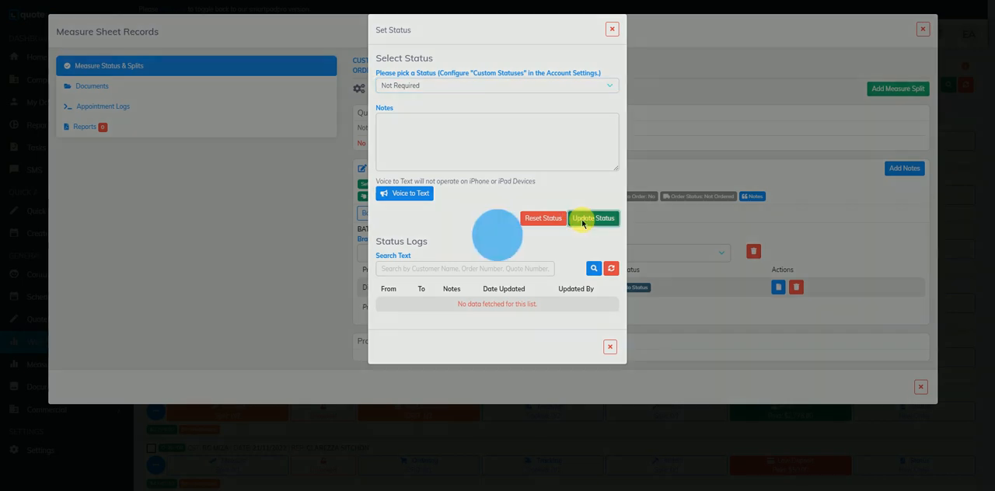